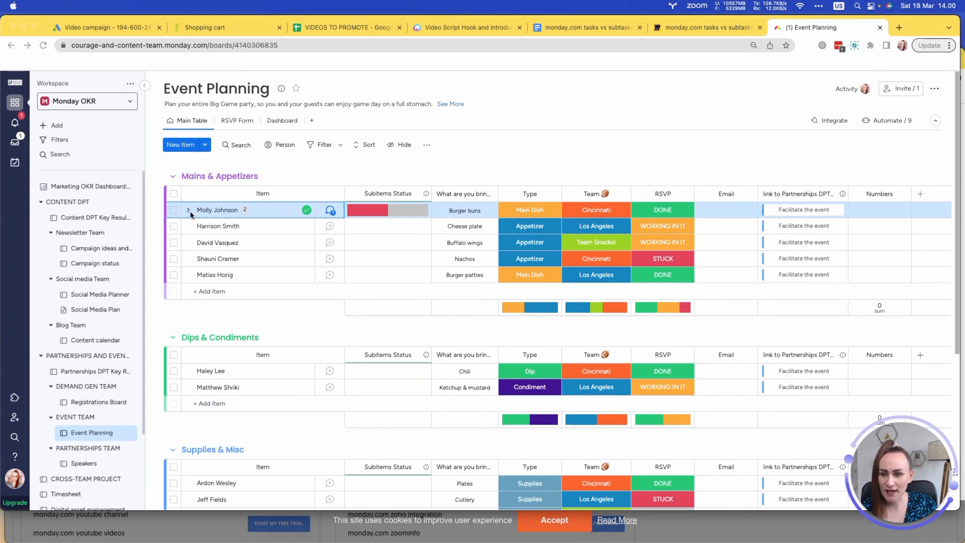
scroll(194, 214, down, 2)
scroll(206, 227, up, 2)
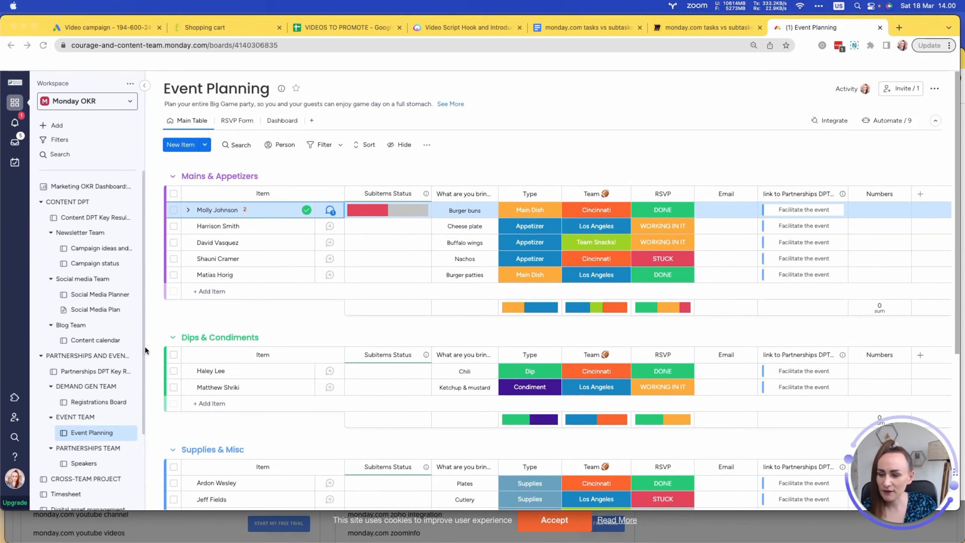
scroll(76, 473, down, 1)
scroll(76, 473, down, 3)
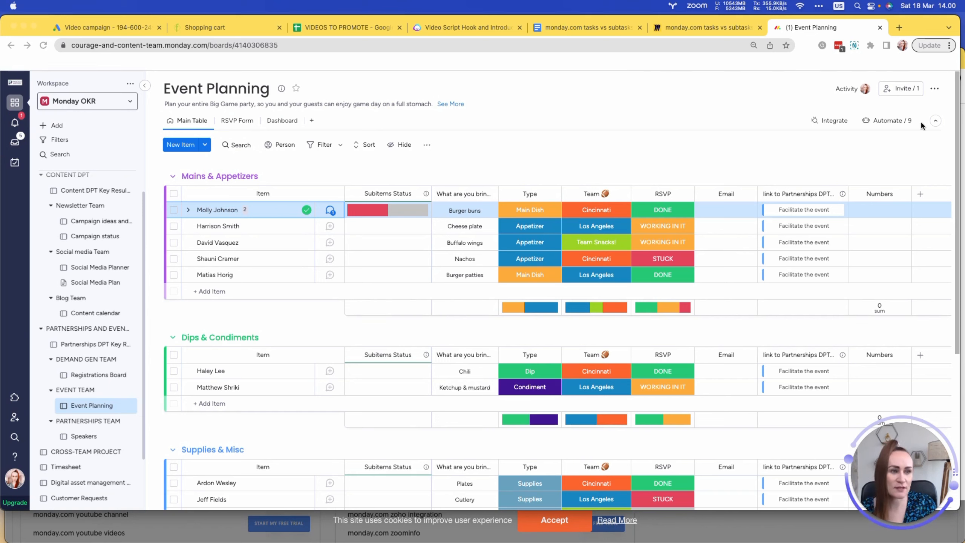
Step: Change the Event Planning board's item terminology to Task and add a new task to the Mains & Appetizers group
click(934, 88)
click(934, 88)
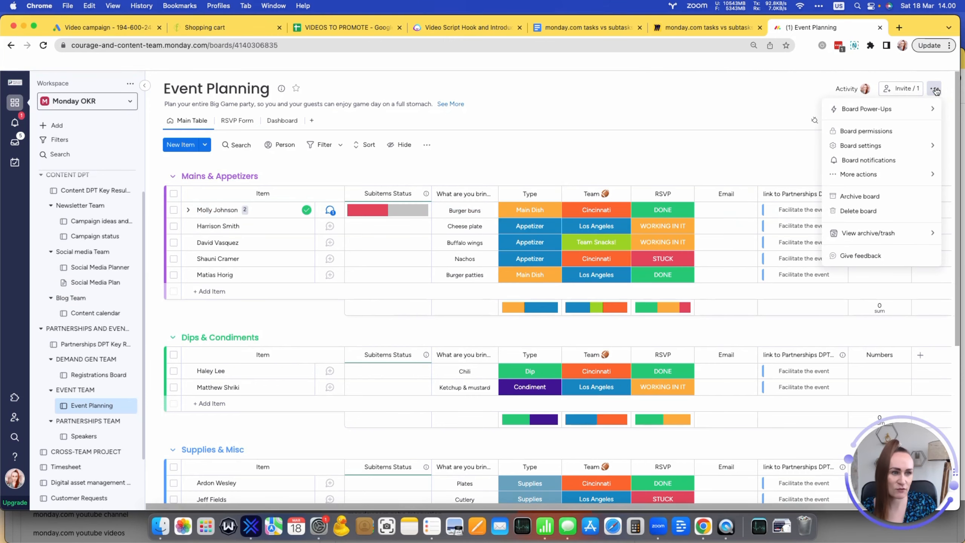
mouse_move(902, 147)
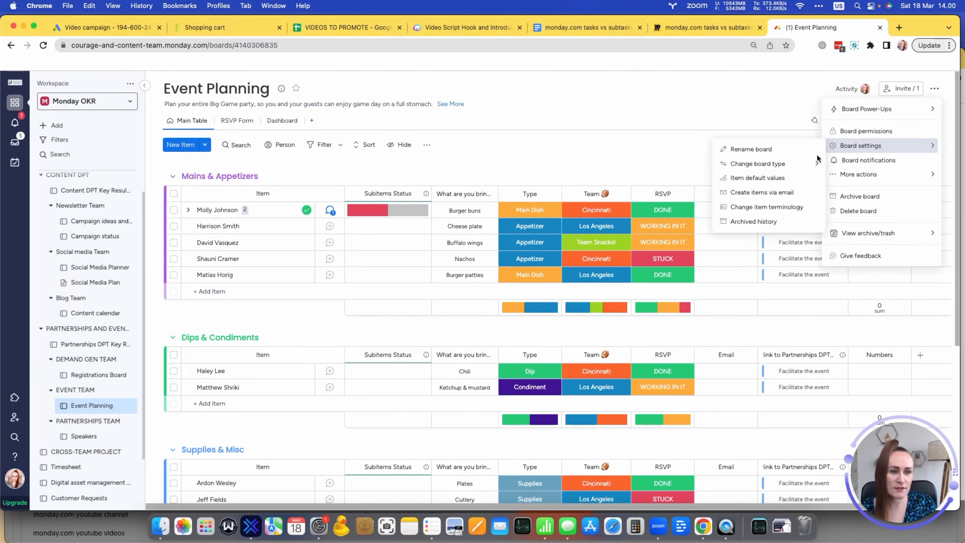
click(741, 209)
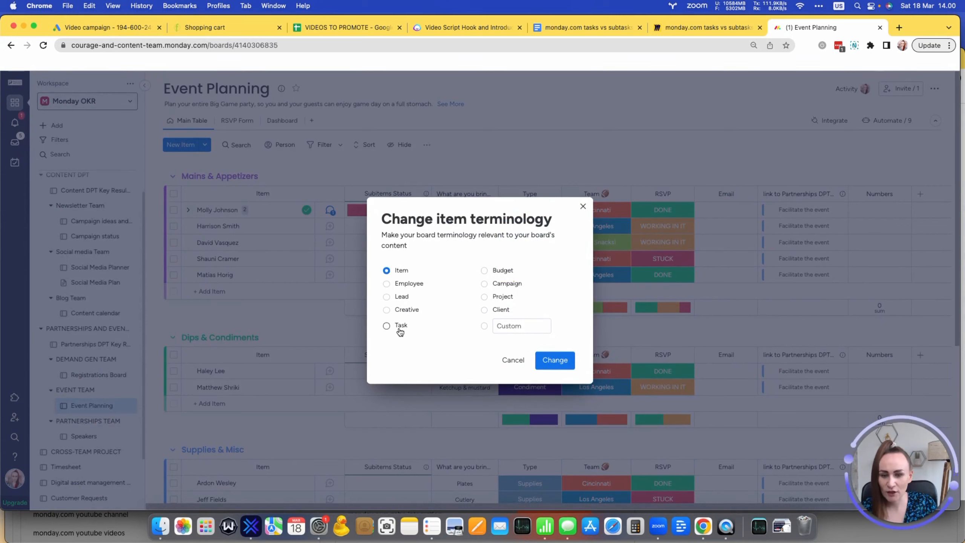
click(387, 326)
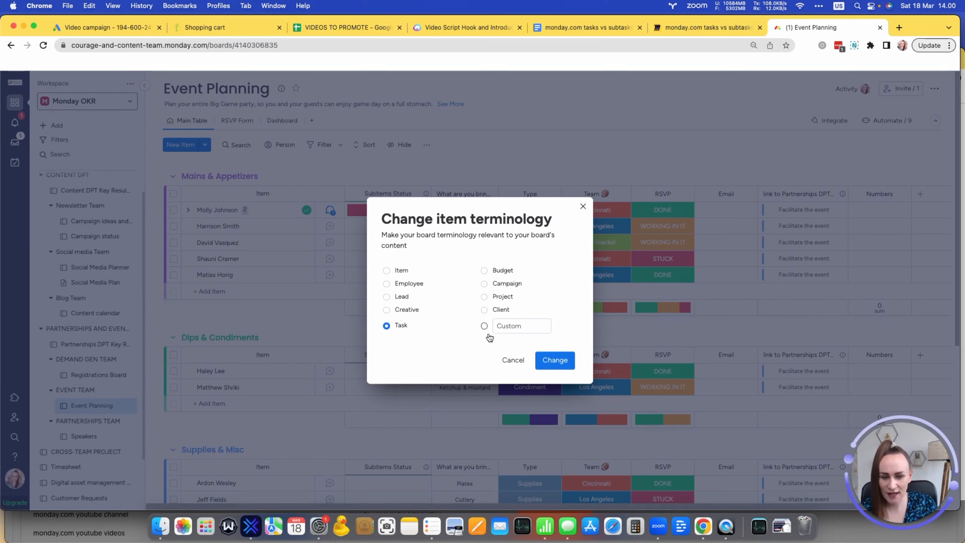
click(568, 364)
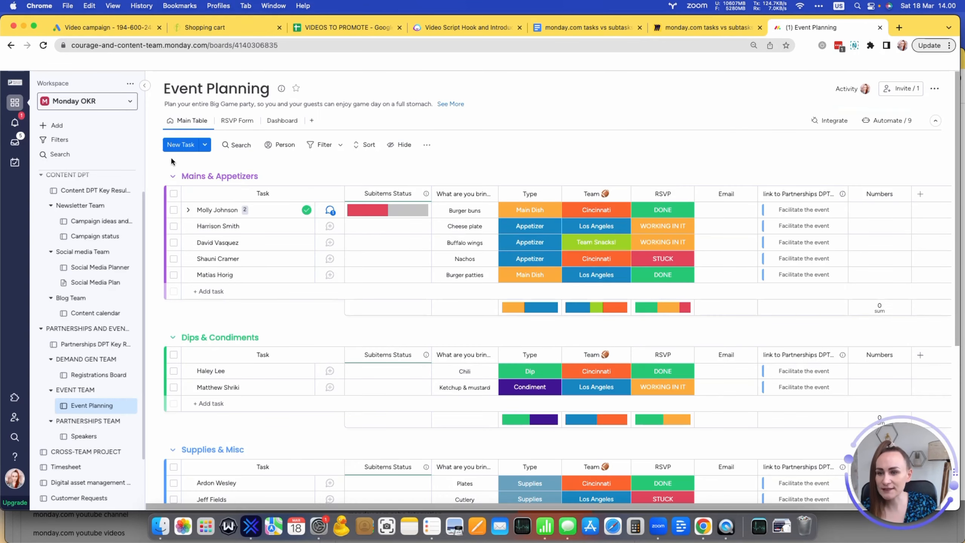
click(193, 146)
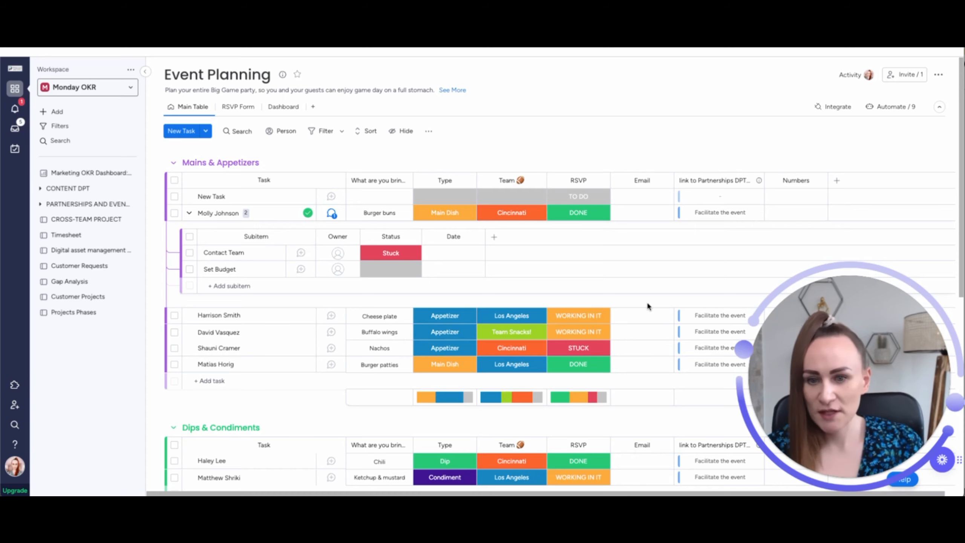
Step: Collapse and re-expand the "Burger buns" task in Mains & Appetizers to examine its subitems
click(189, 214)
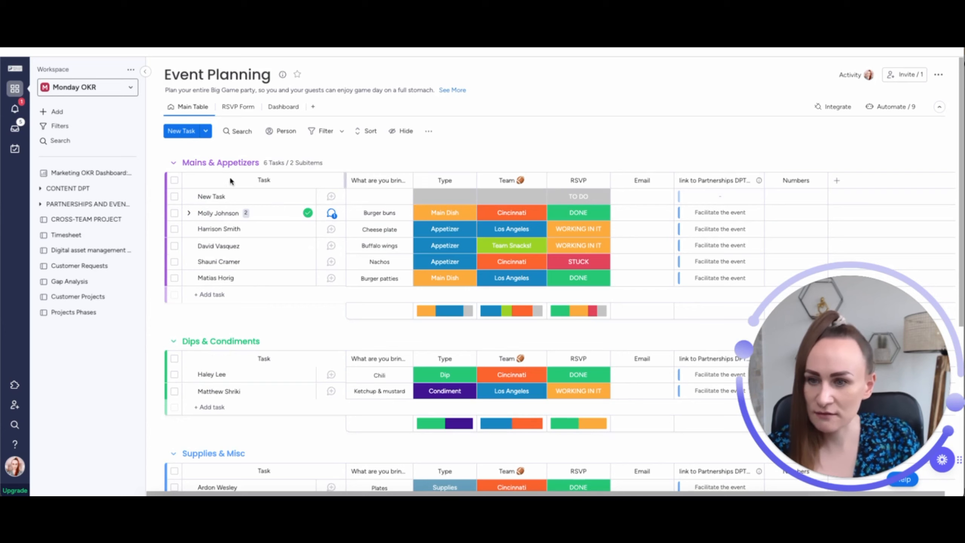
scroll(224, 283, down, 1)
scroll(222, 280, up, 1)
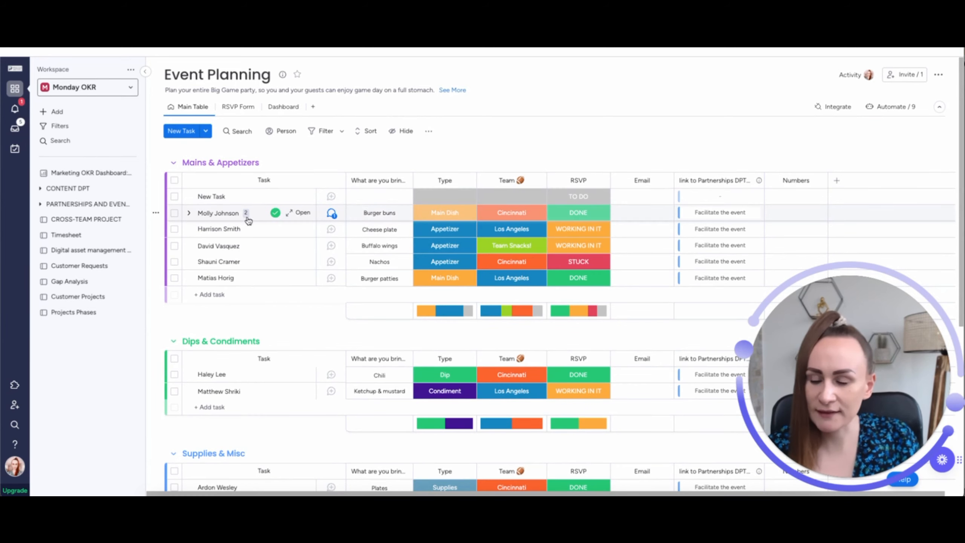
click(189, 214)
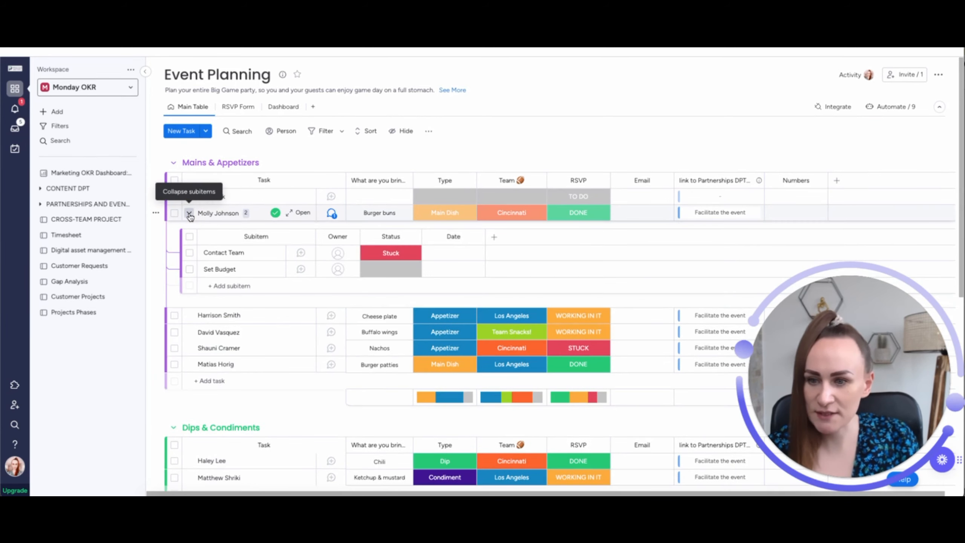
scroll(238, 235, down, 1)
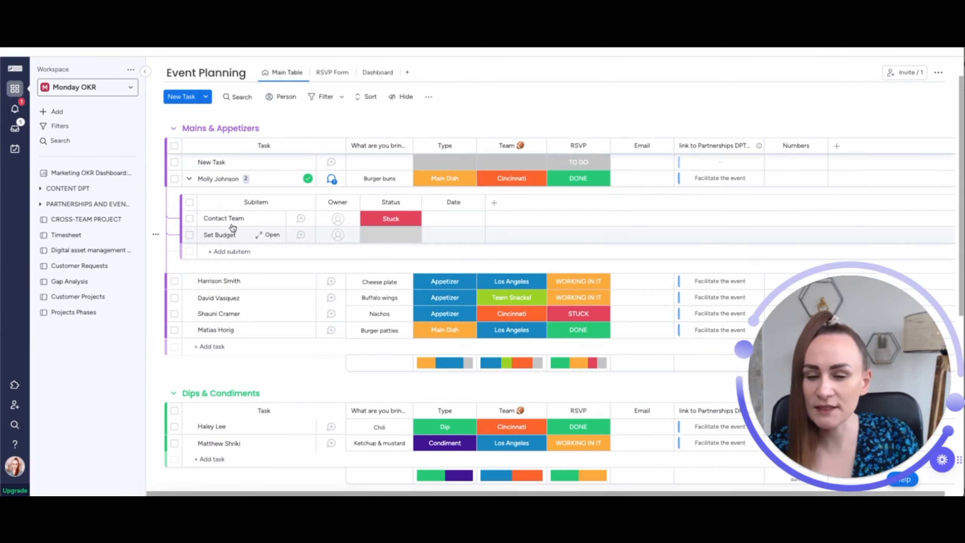
scroll(235, 228, up, 1)
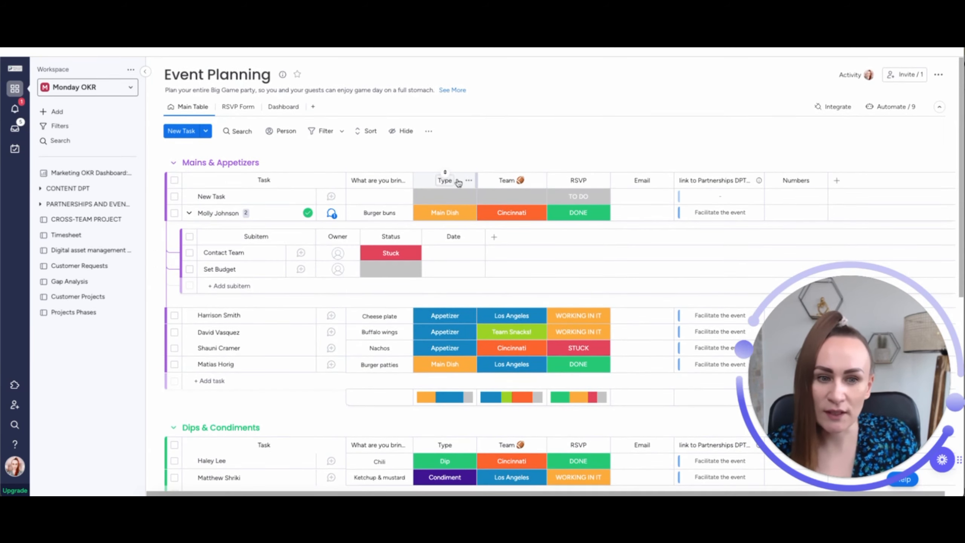
Step: Widen the "What are you bringing?" column so its full heading fits
drag(414, 180, 425, 180)
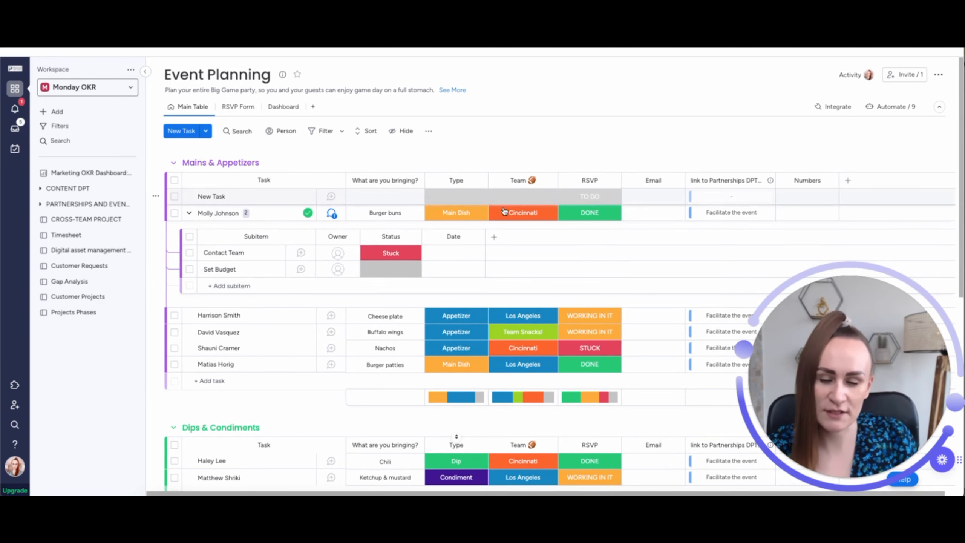
Step: Show the subitems' Status summary on the parent items and widen the resulting Subitems Status column to fit its heading
click(413, 238)
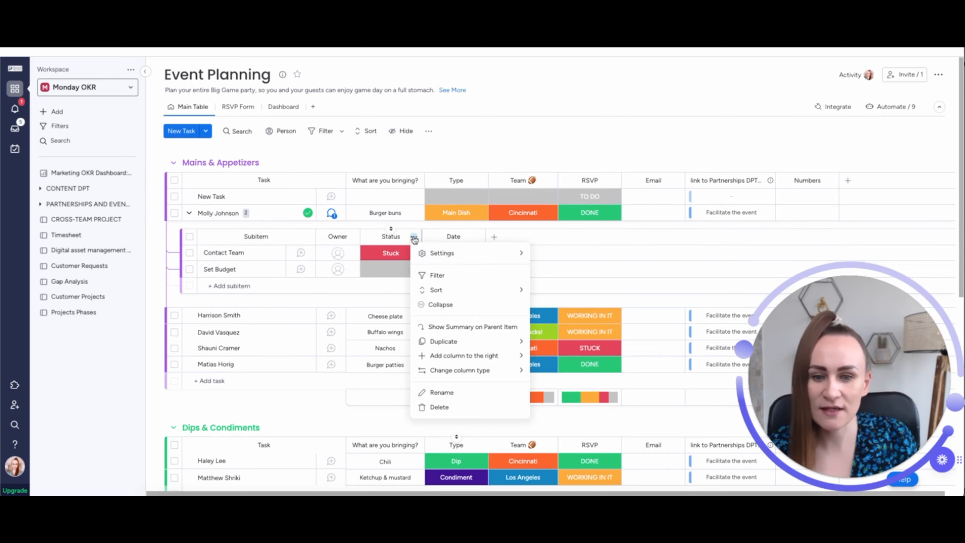
mouse_move(500, 254)
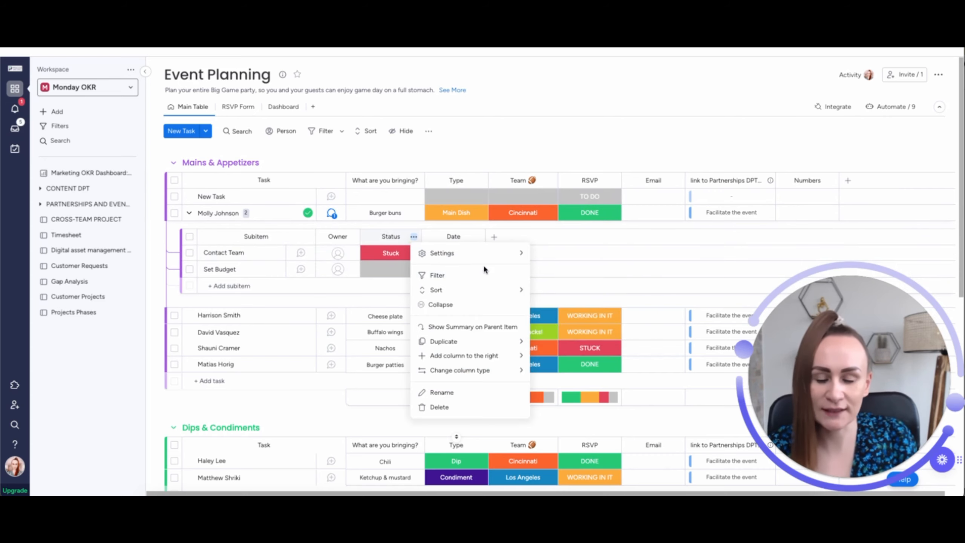
scroll(484, 264, down, 1)
scroll(484, 246, down, 2)
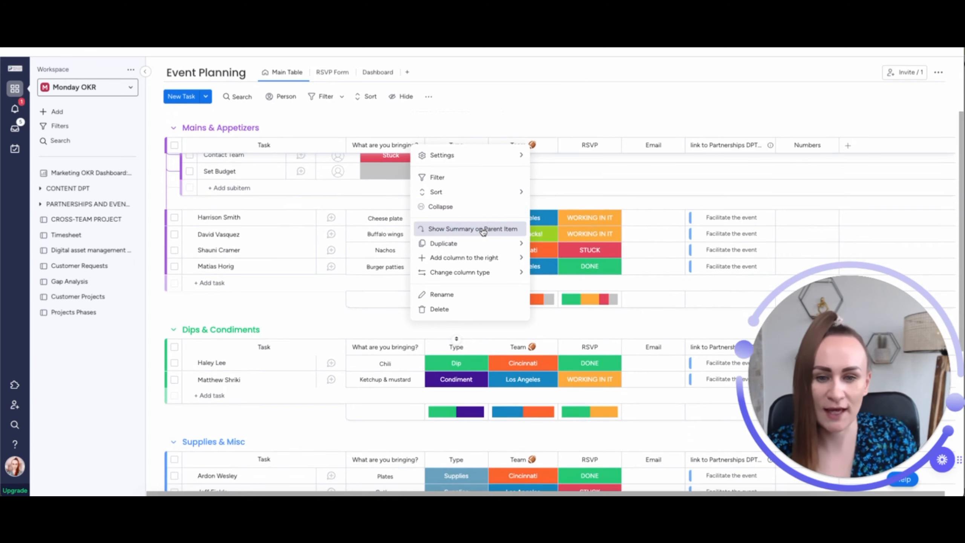
click(484, 230)
scroll(399, 243, up, 3)
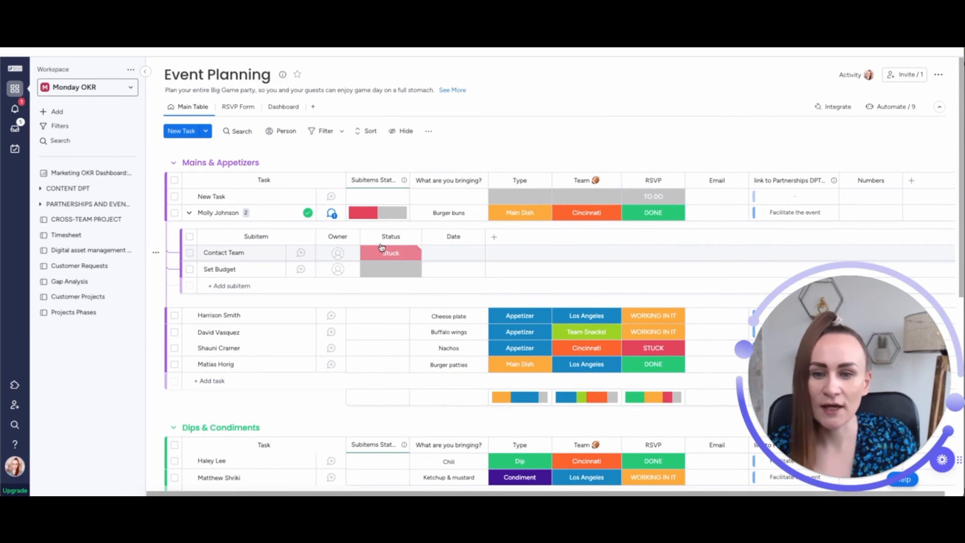
drag(409, 179, 443, 177)
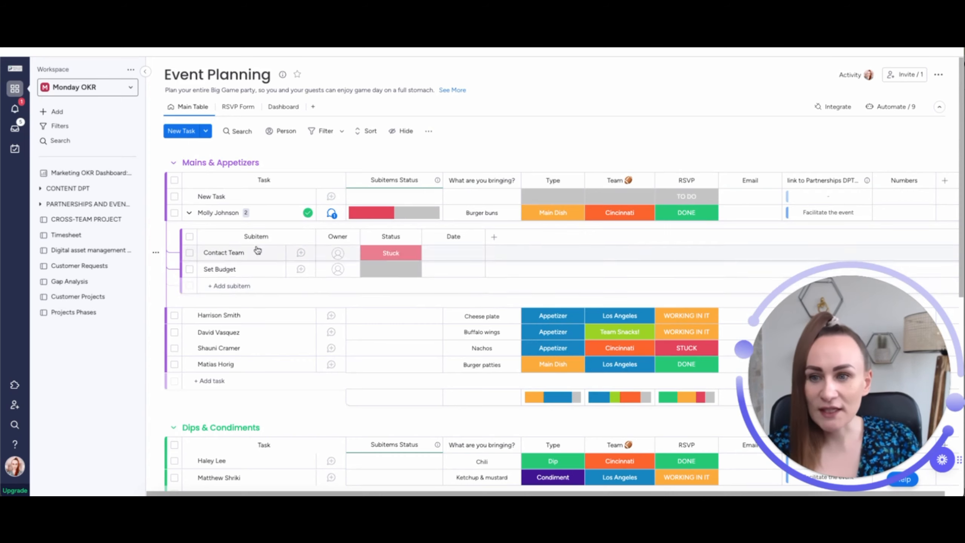
scroll(321, 114, down, 1)
scroll(321, 160, up, 1)
scroll(322, 152, down, 1)
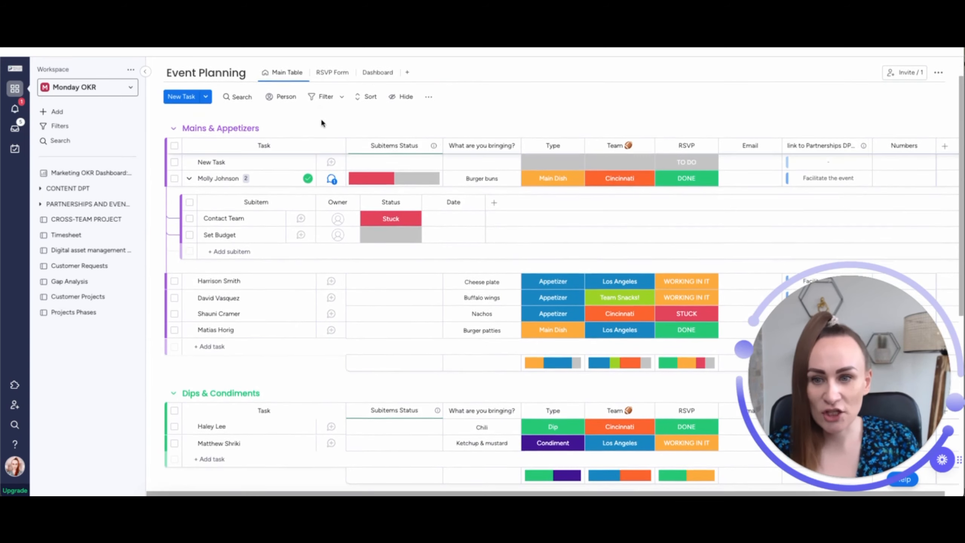
scroll(321, 118, up, 1)
click(313, 106)
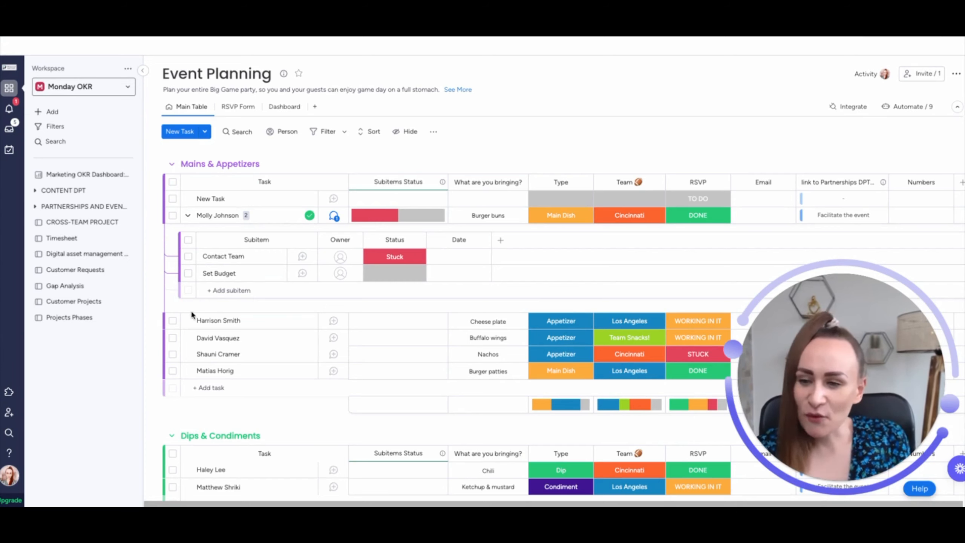
Step: Collapse the subitems of the "Burger buns" task and open that task's updates
click(188, 216)
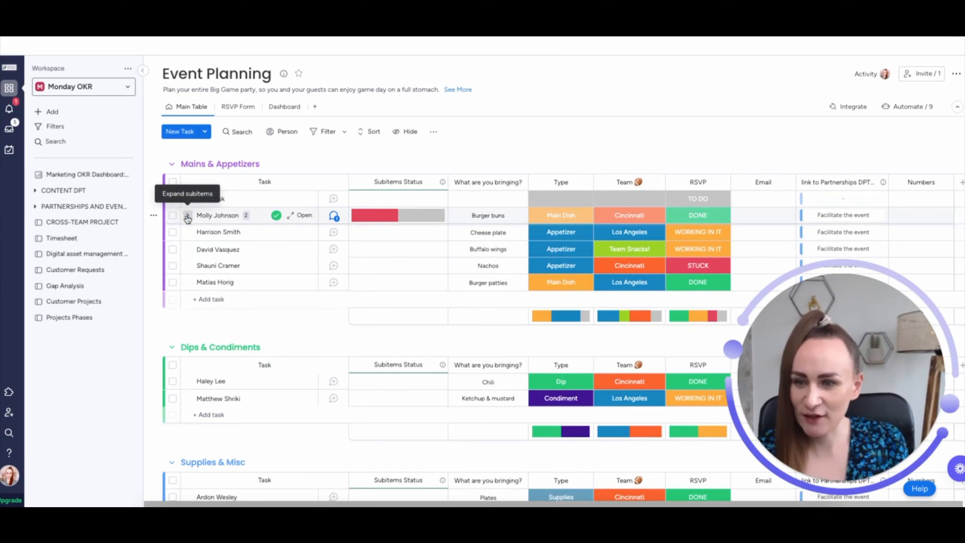
scroll(192, 215, down, 1)
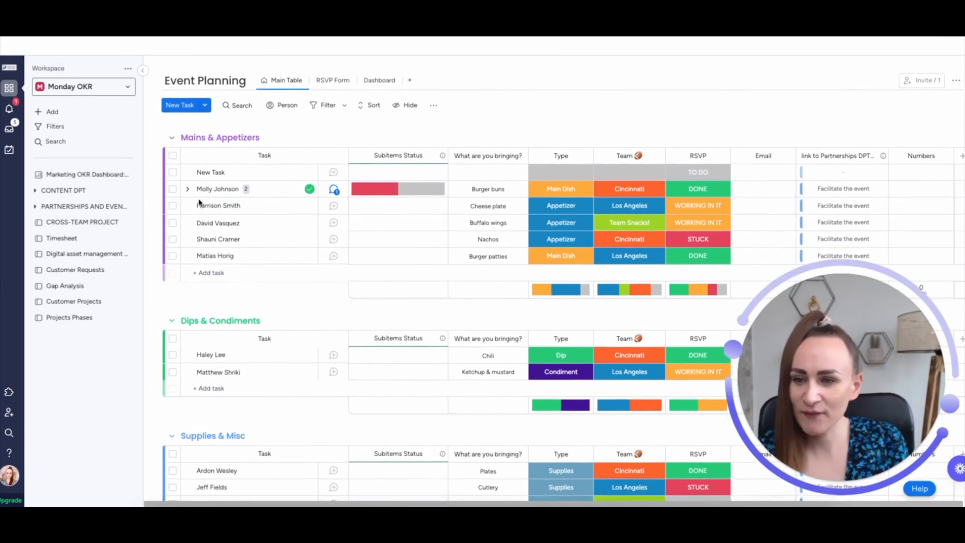
scroll(199, 202, up, 1)
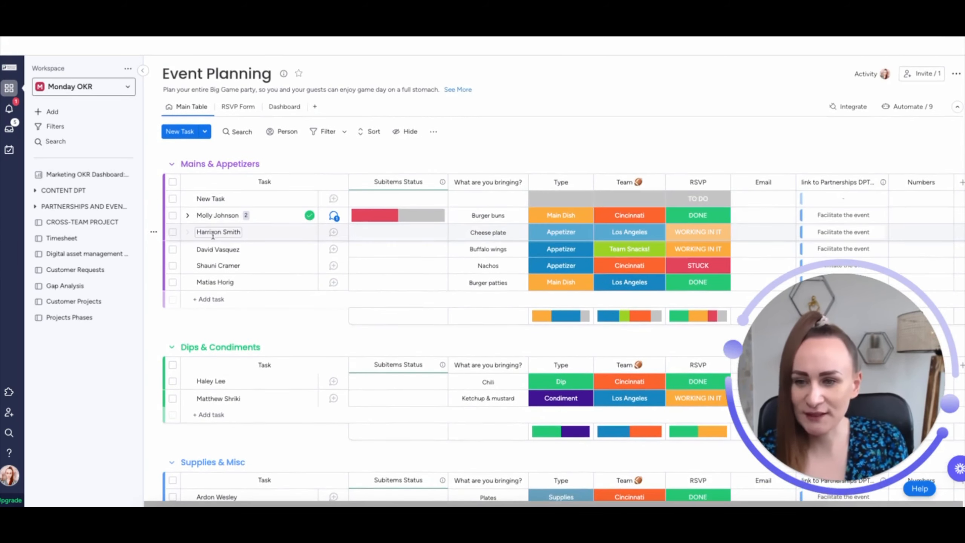
click(211, 215)
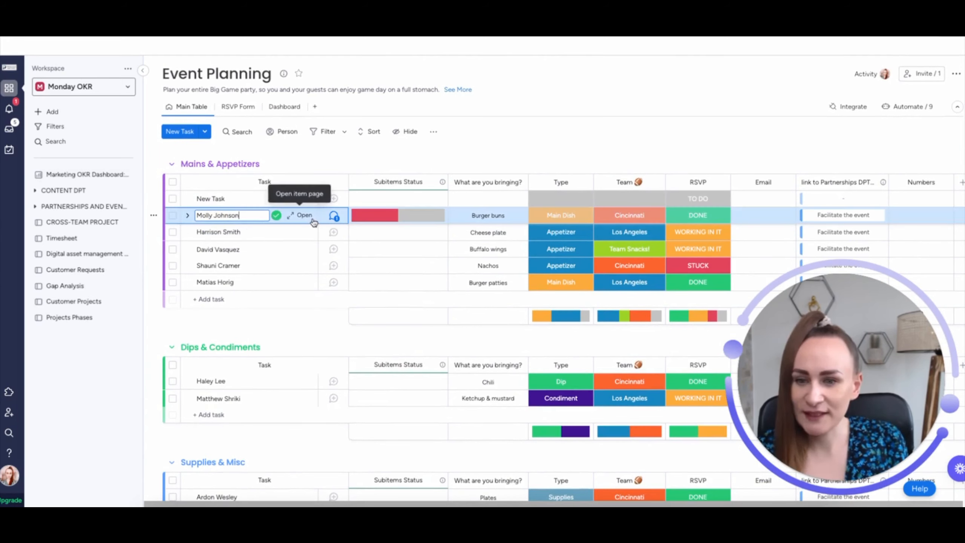
click(334, 216)
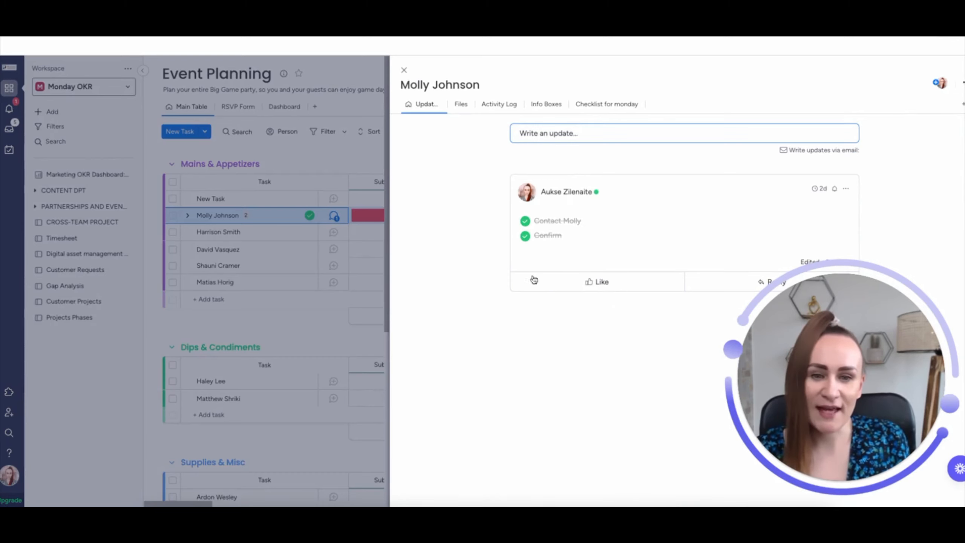
Step: Post an update on the task containing the checklist item "buy coffee", and mark that item as done
click(591, 133)
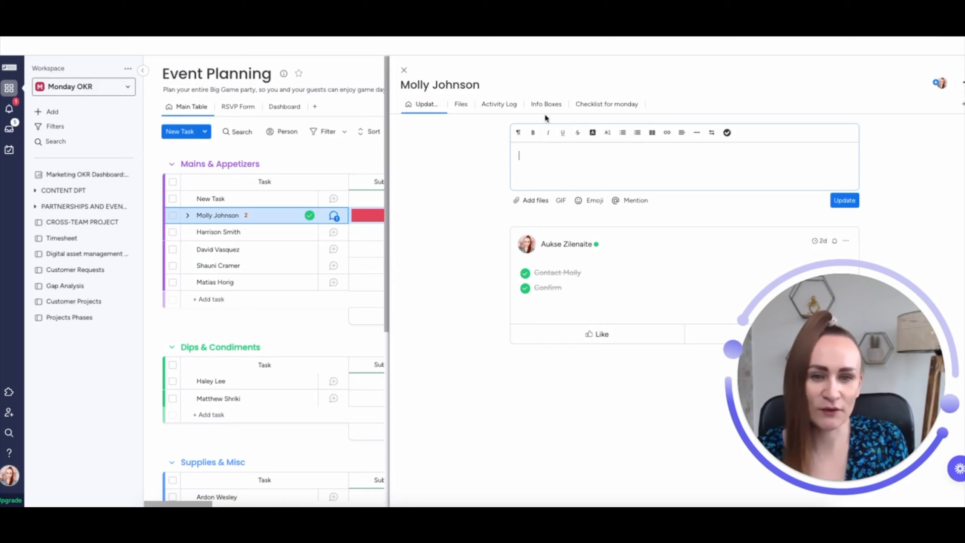
click(727, 133)
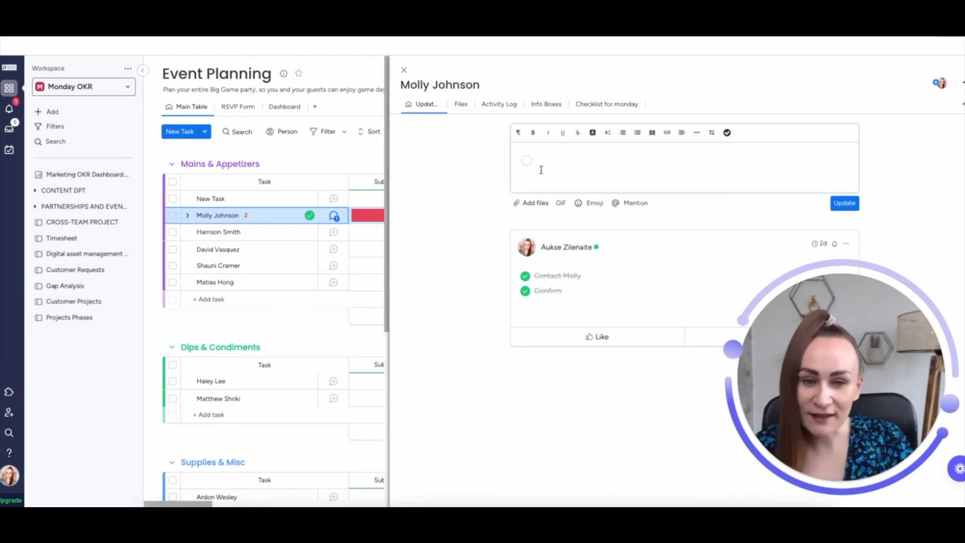
text(buy coffee)
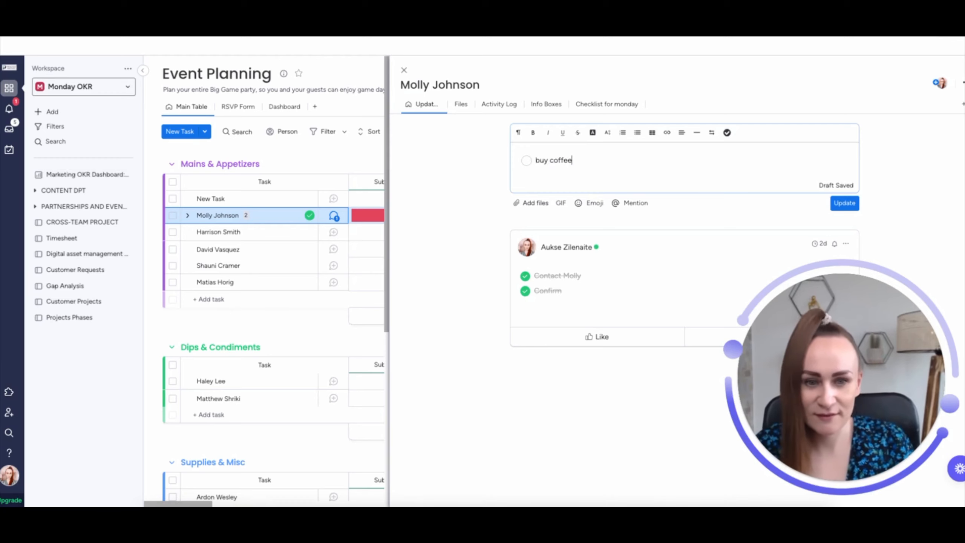
key(Return)
key(BackSpace)
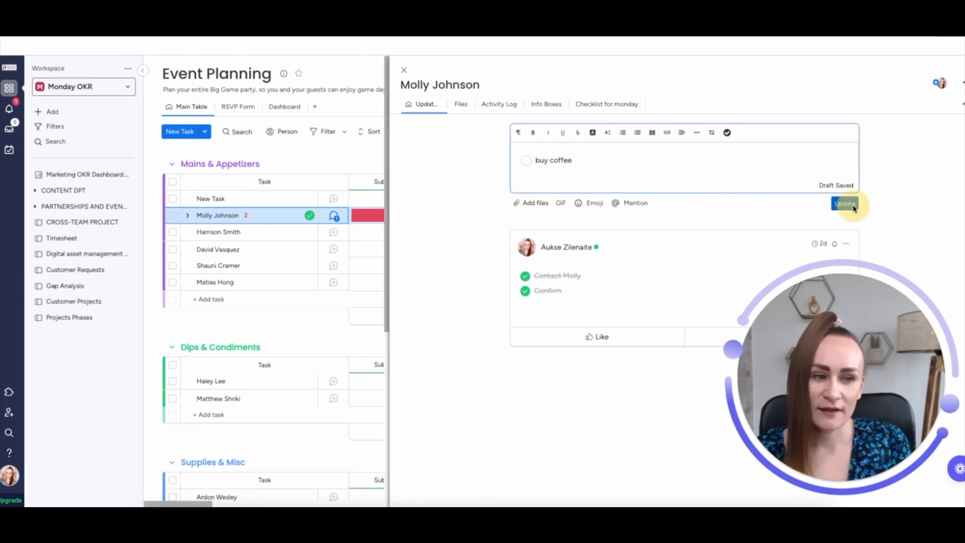
click(843, 204)
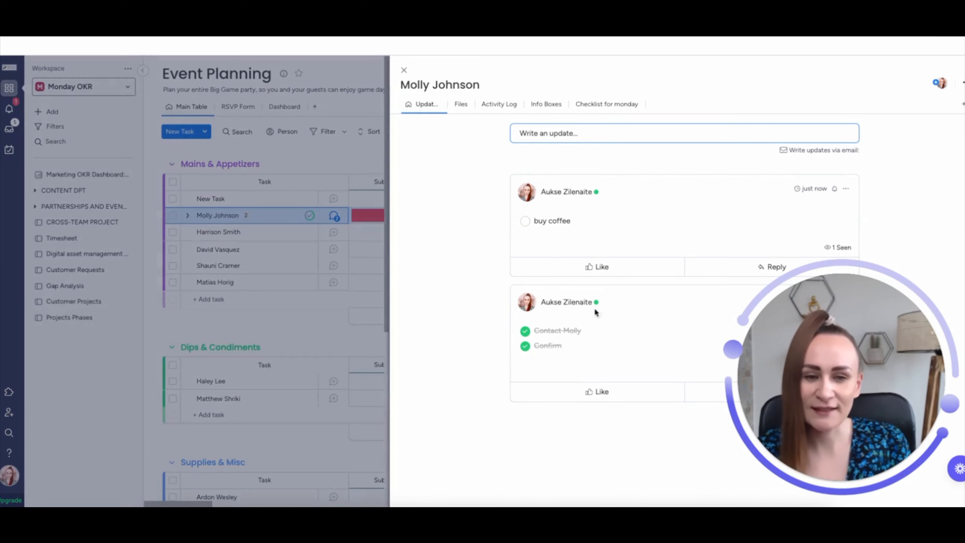
click(527, 223)
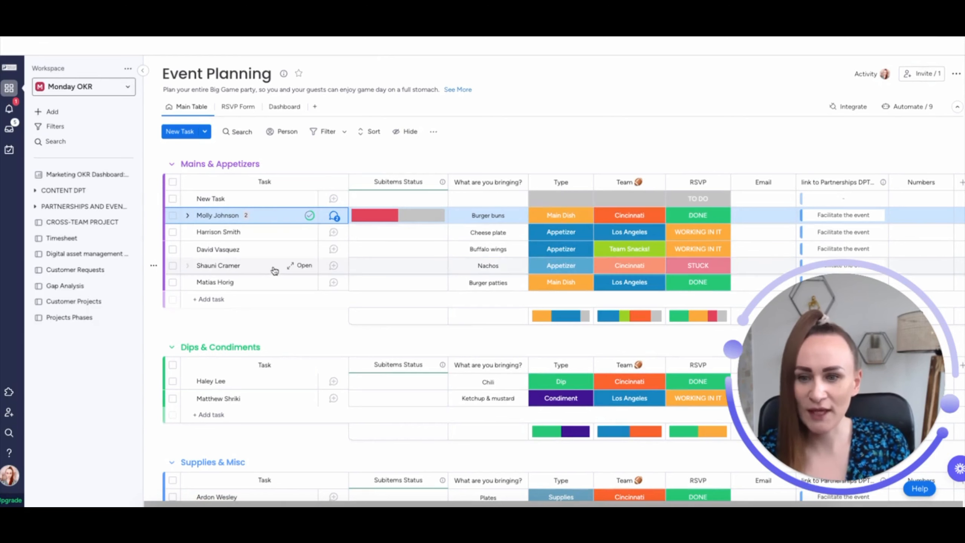
Step: Expand the "Burger buns" task again to view its subitems below the parent row
mouse_move(277, 215)
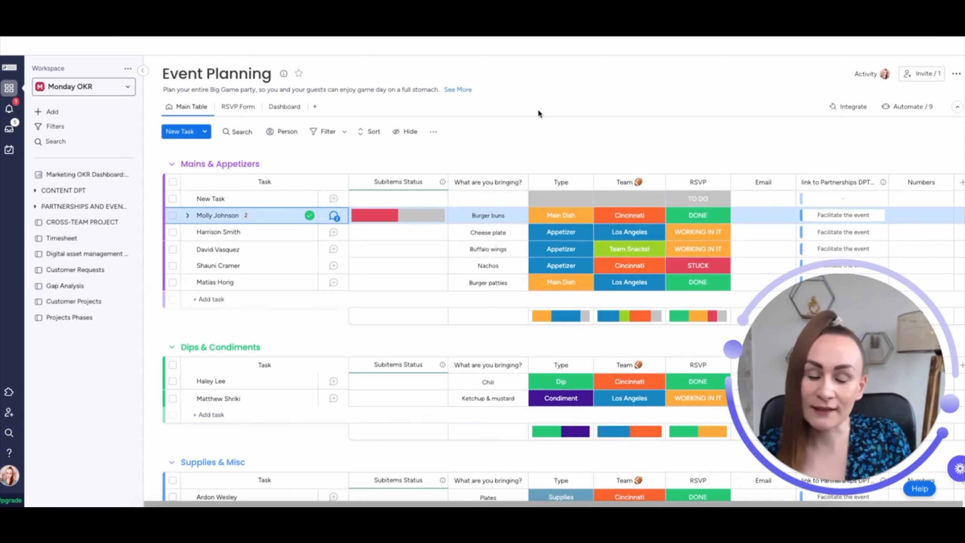
scroll(540, 140, down, 1)
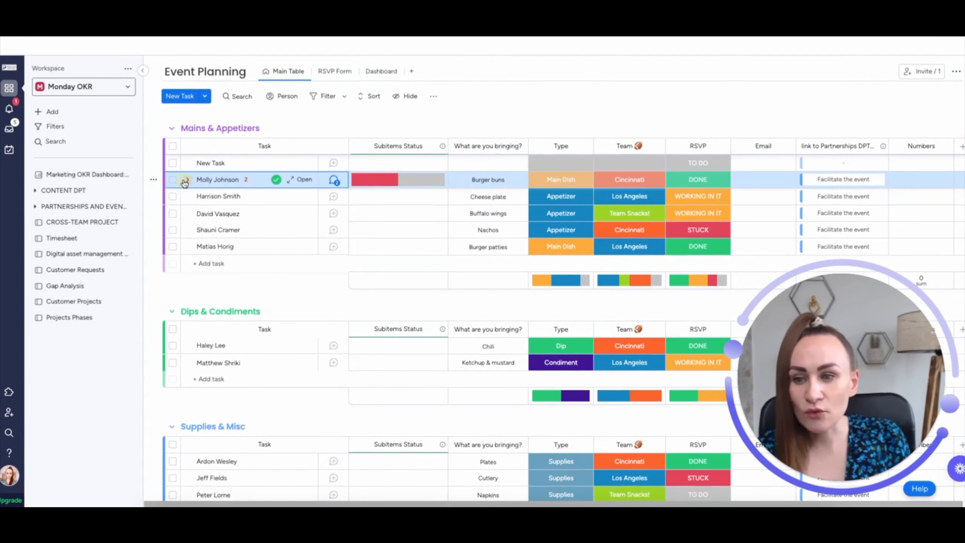
click(187, 180)
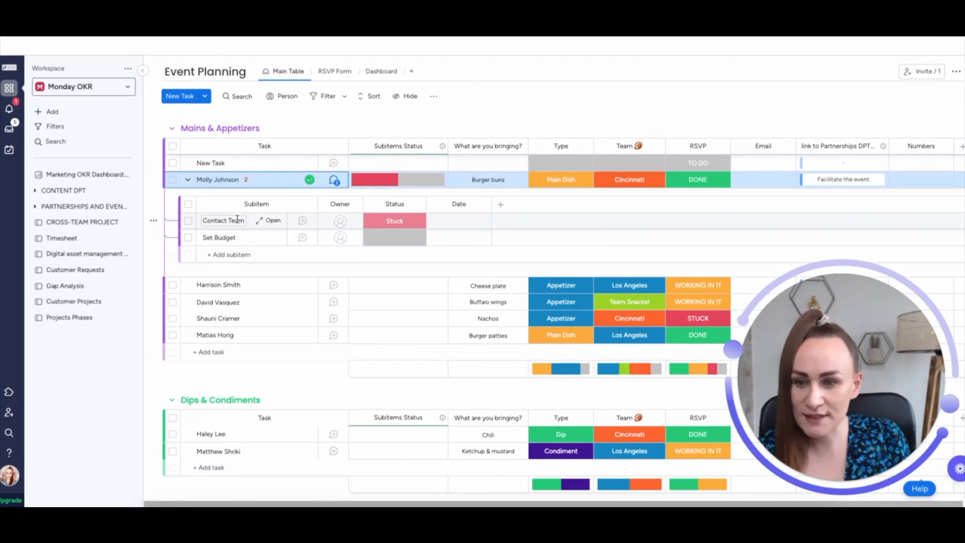
Step: Post an update on the "Contact Team" subitem containing the checklist item "buy tea" marked as done, and return to the board
click(303, 222)
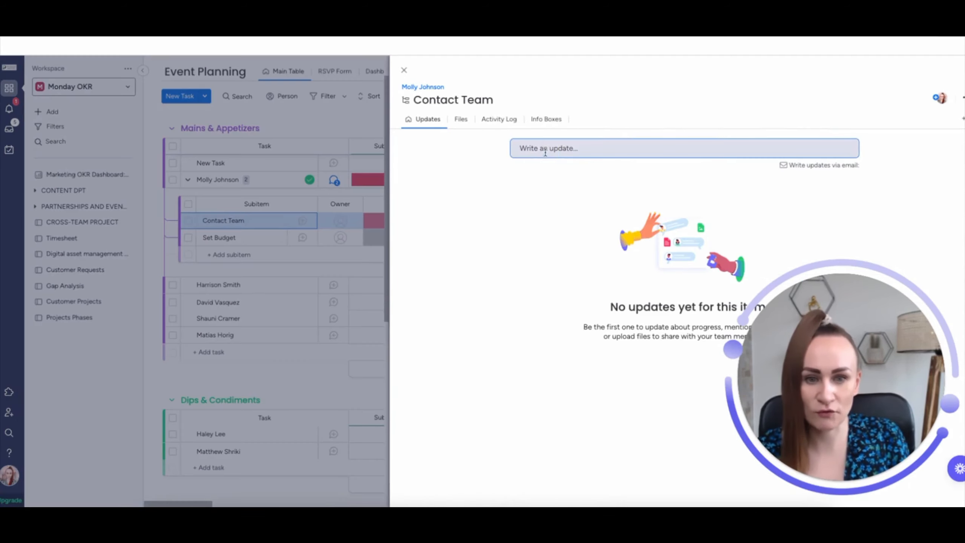
click(547, 152)
click(547, 148)
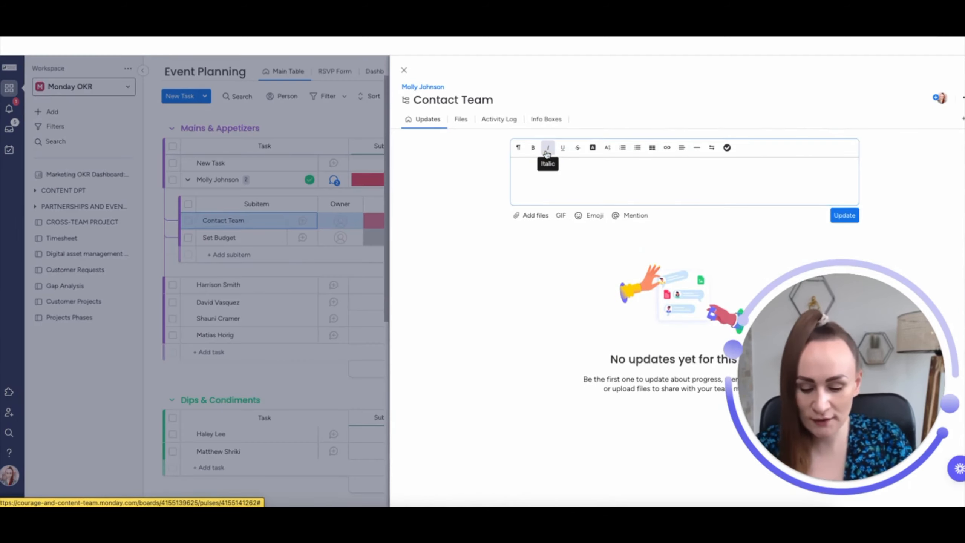
text(buy t)
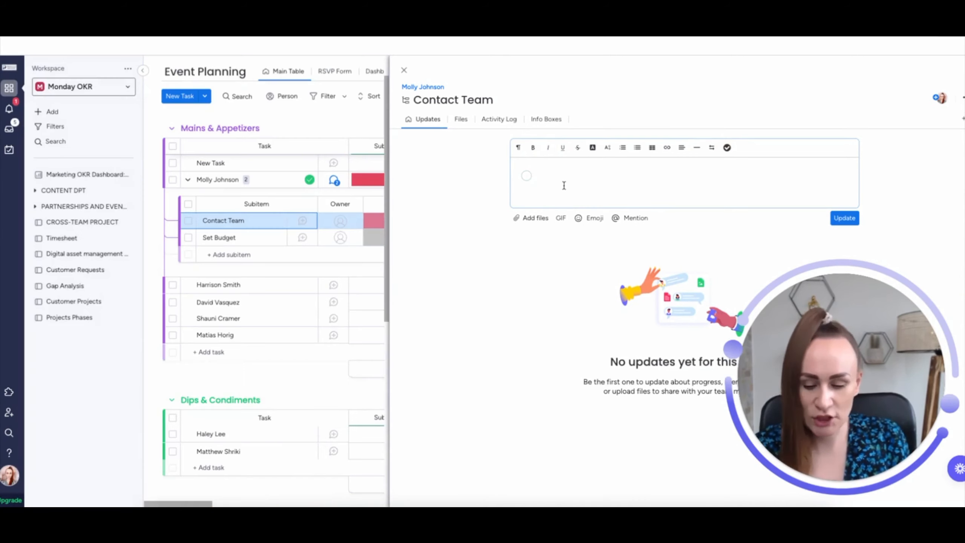
text(buy tea)
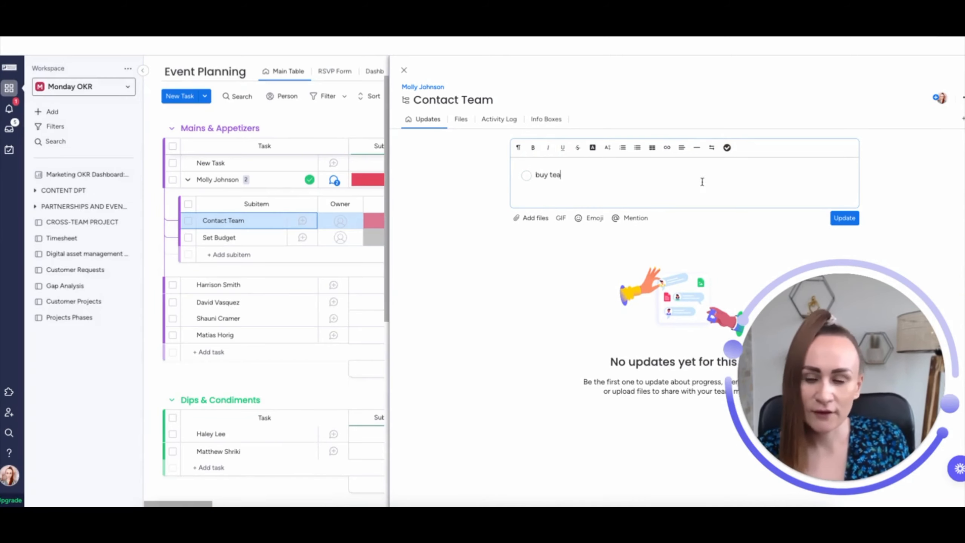
click(527, 175)
click(845, 220)
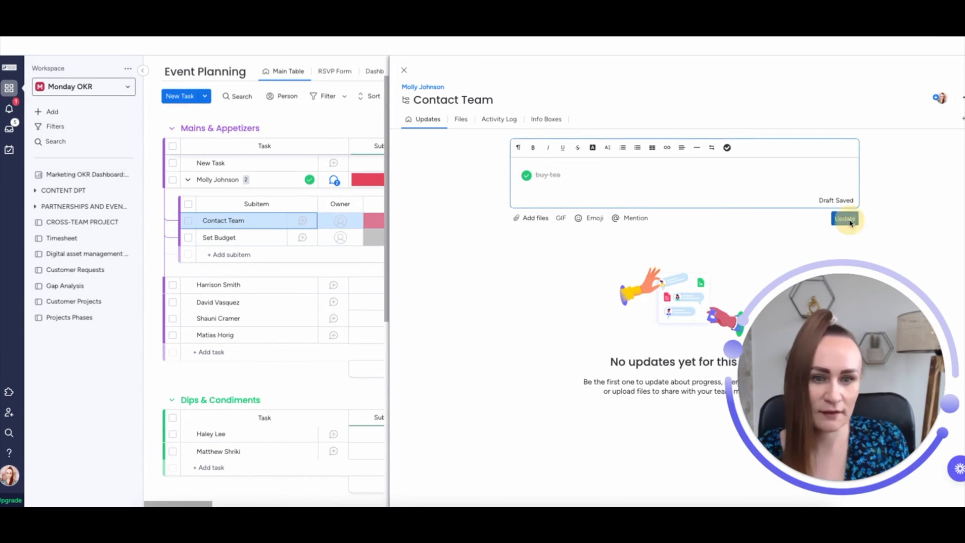
click(402, 72)
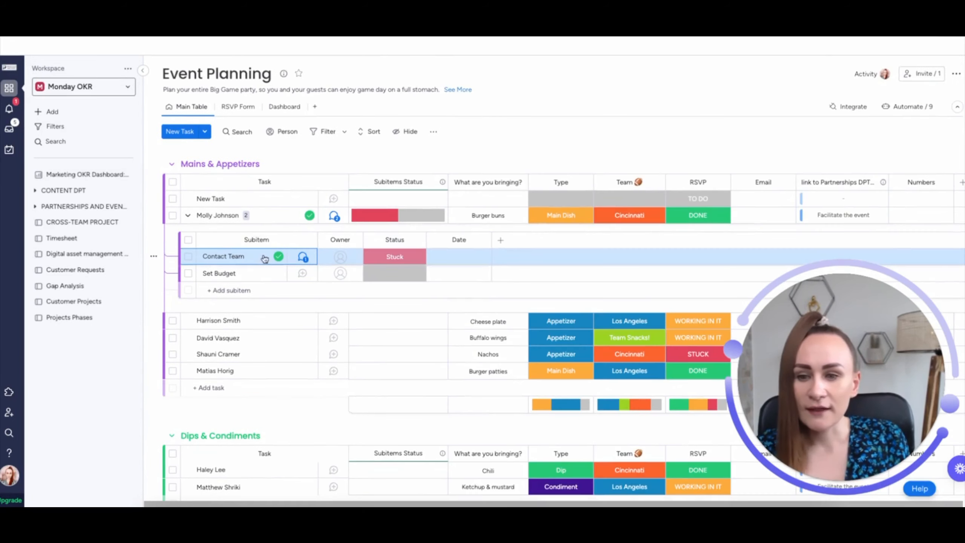
Step: Collapse and re-expand the "Burger buns" task's subitems to check the checklist indicators on the parent task and the "Contact Team" subitem
click(187, 216)
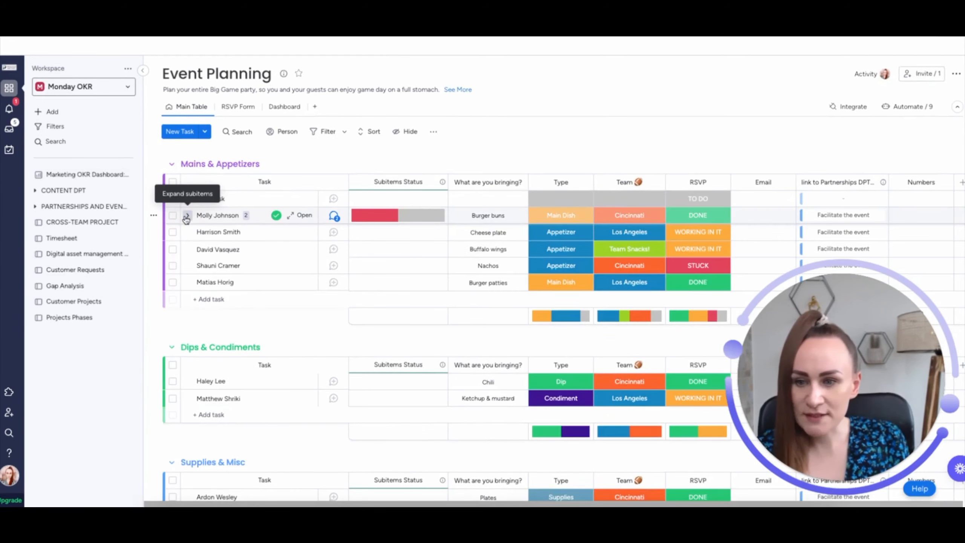
click(187, 216)
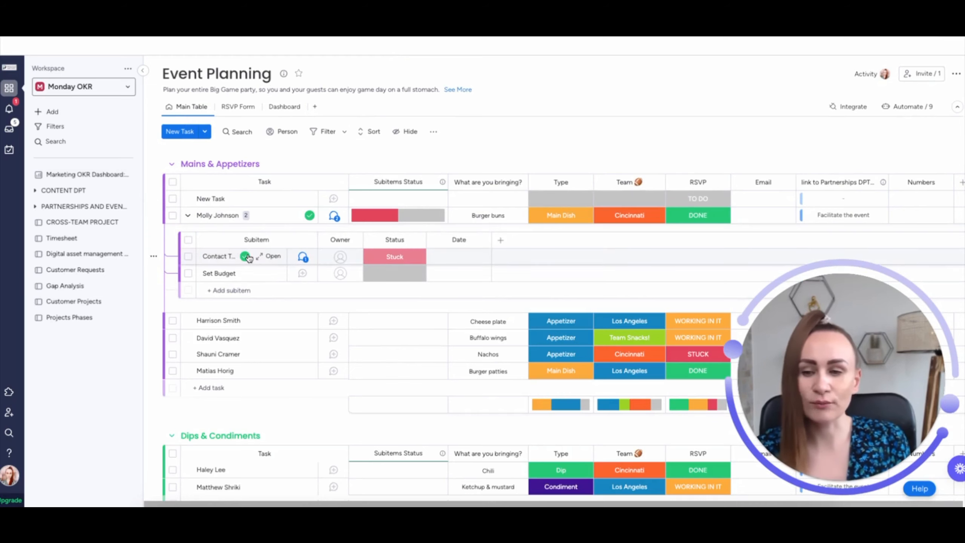
mouse_move(248, 258)
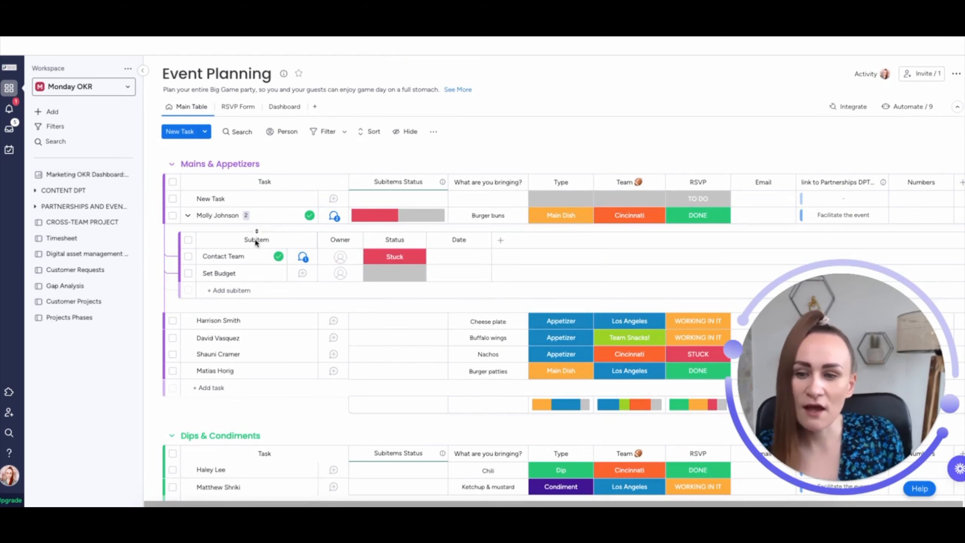